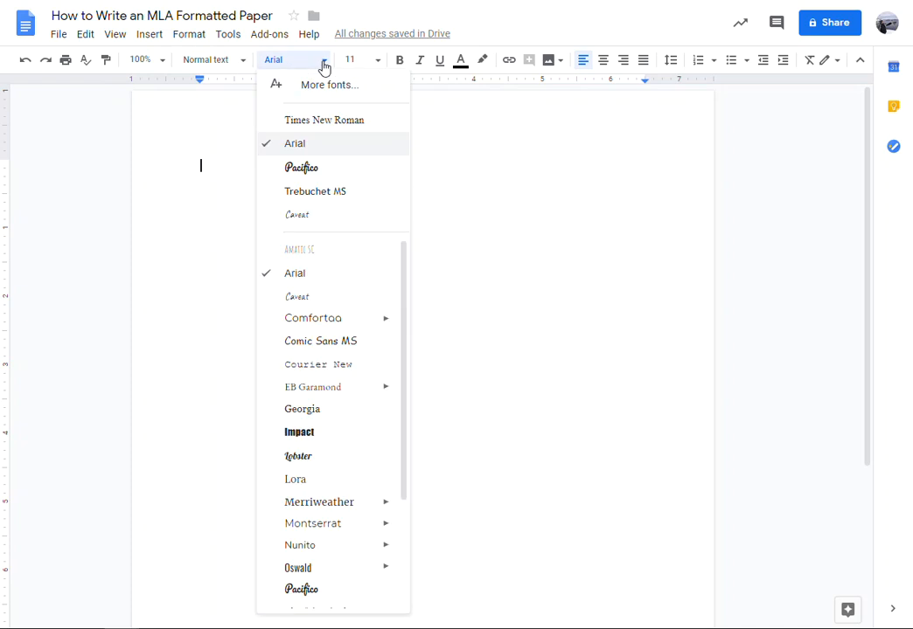
Set the empty document's text to Times New Roman, size 12, with double line spacing.
{"action": "left_click", "coordinate": [323, 122]}
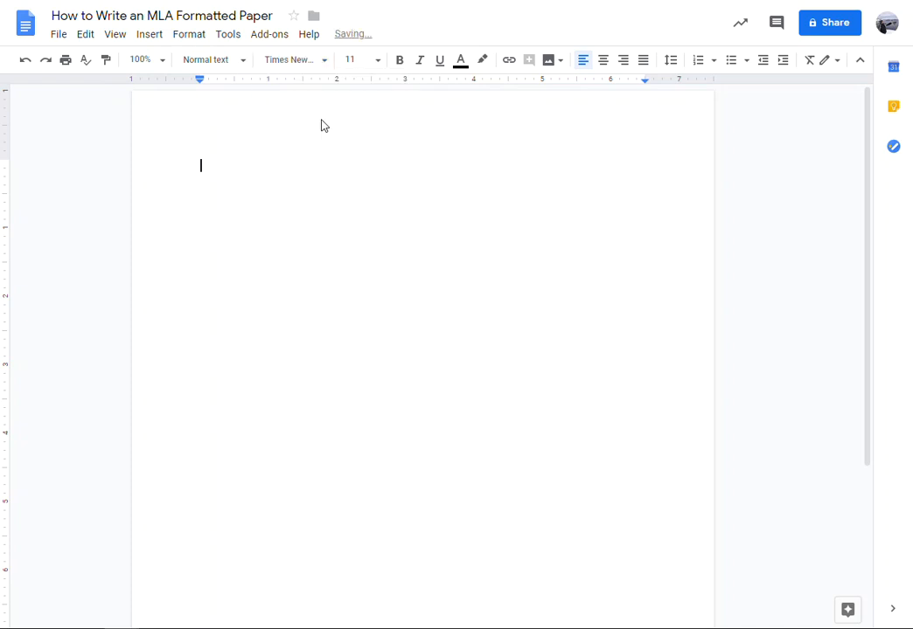
{"action": "left_click", "coordinate": [377, 61]}
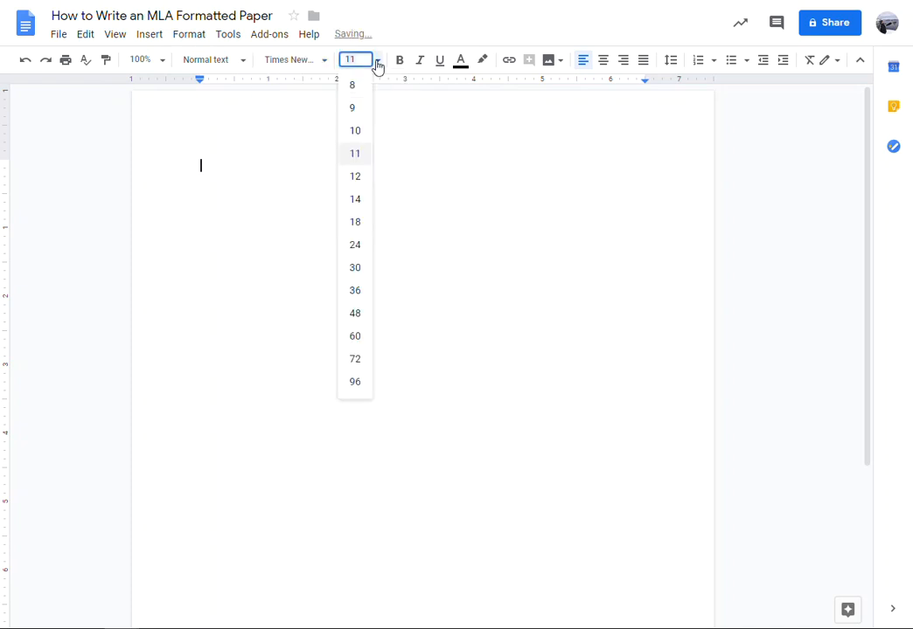
{"action": "left_click", "coordinate": [356, 177]}
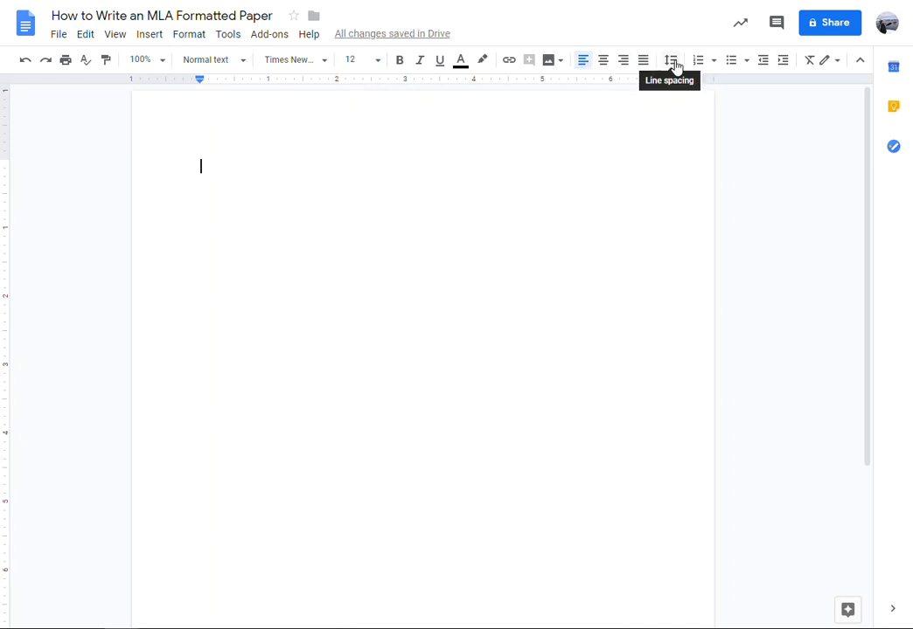
{"action": "left_click", "coordinate": [672, 63]}
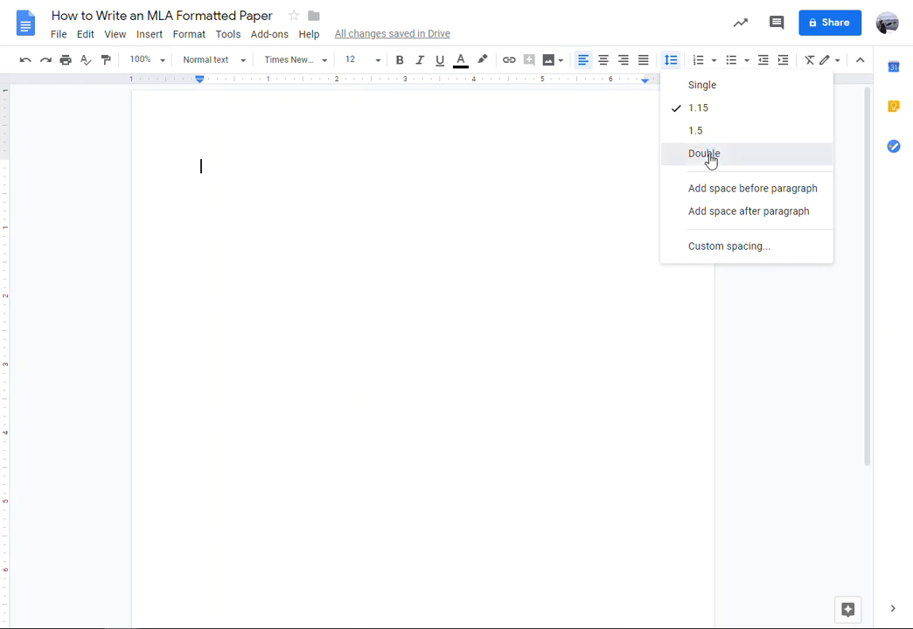
{"action": "left_click", "coordinate": [705, 154]}
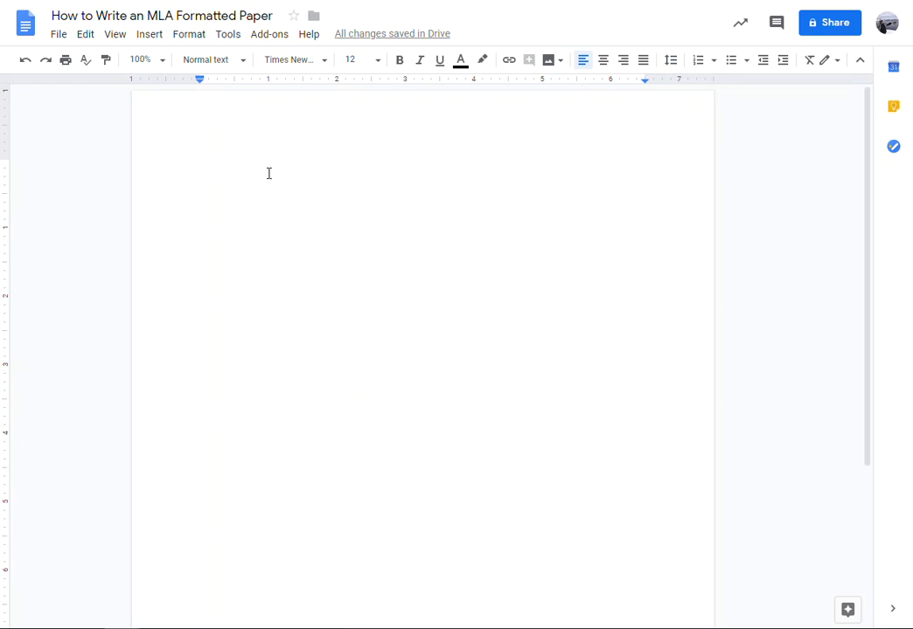
Enter the student's full name and the teacher's name as the first two heading lines.
{"action": "type", "text": "Percy J"}
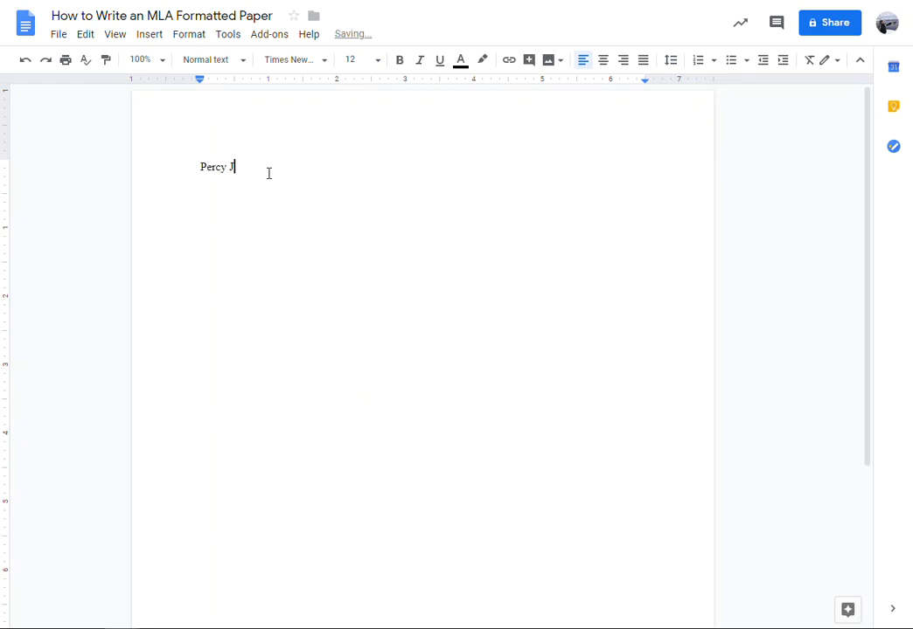
{"action": "type", "text": "ackson"}
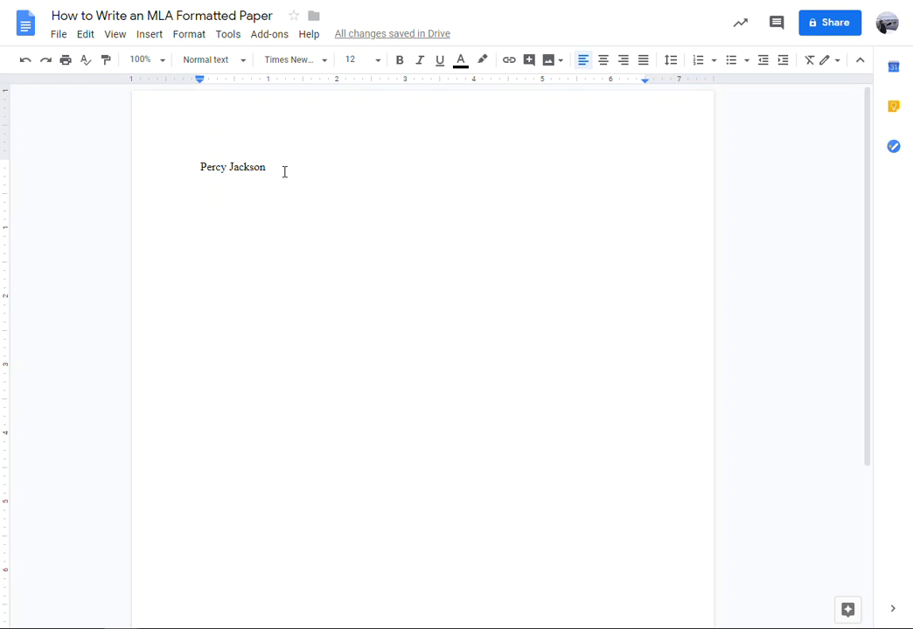
{"action": "key", "text": "Return"}
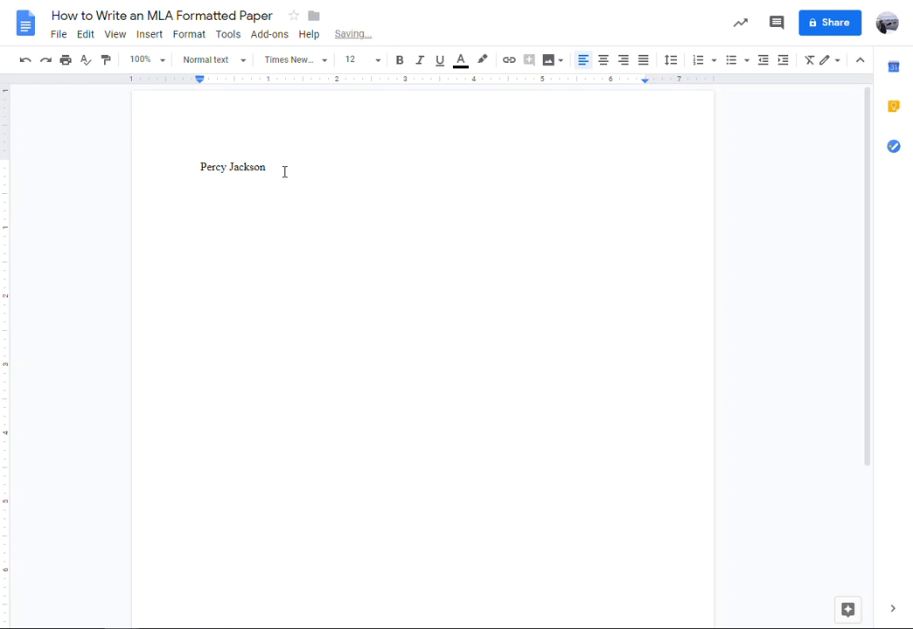
{"action": "type", "text": "Mr. Knowitall"}
{"action": "key", "text": "Return"}
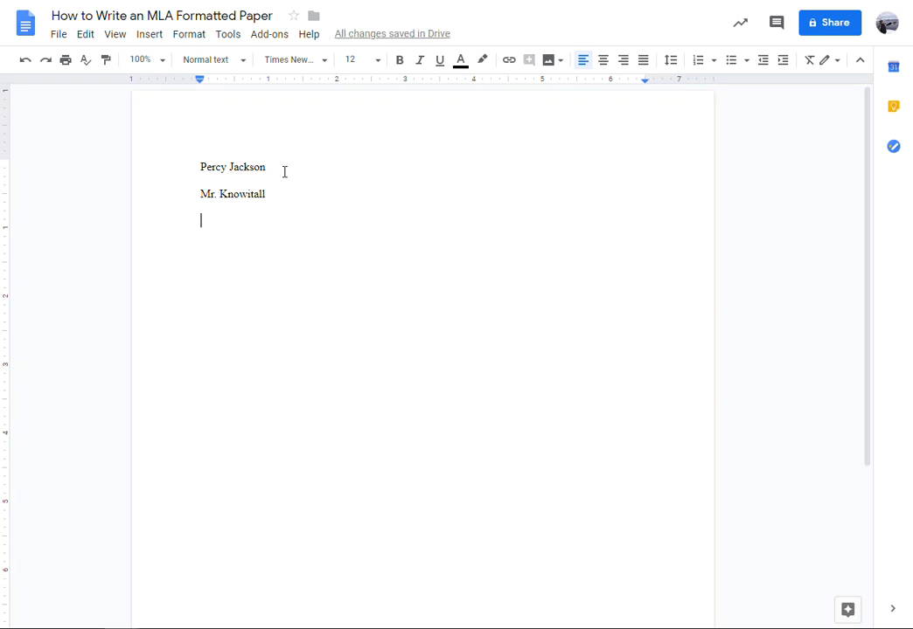
Add "Period 1" and the date 03/22/19 as the last two heading lines, leaving a new line below.
{"action": "type", "text": "Perio"}
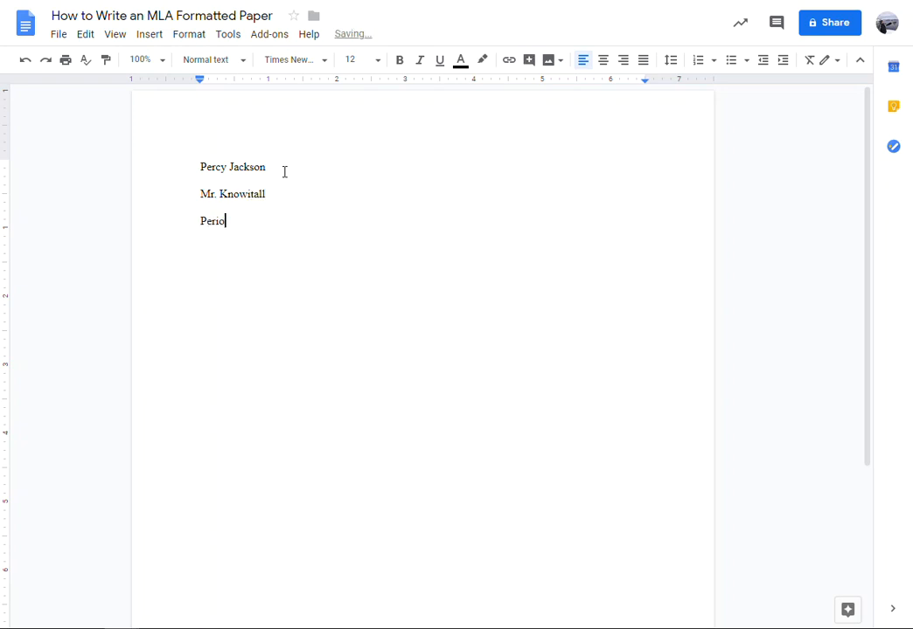
{"action": "type", "text": "d 1"}
{"action": "key", "text": "Return"}
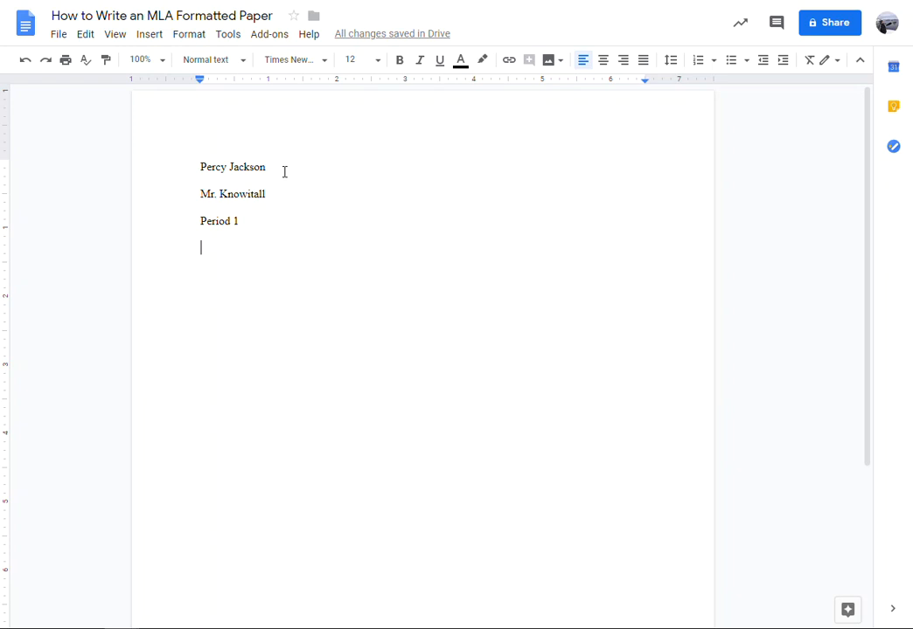
{"action": "type", "text": "03"}
{"action": "type", "text": "."}
{"action": "type", "text": "22"}
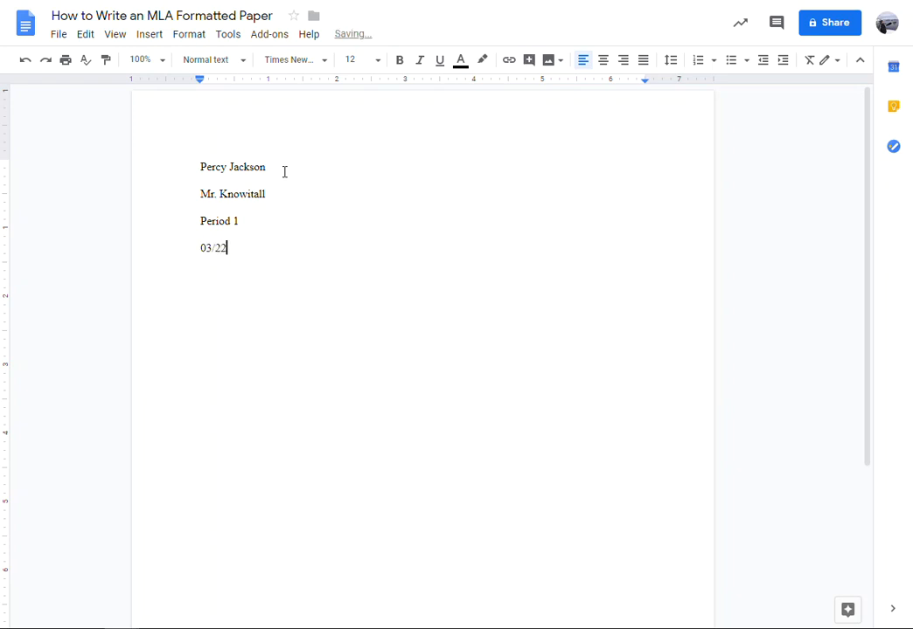
{"action": "type", "text": "/19"}
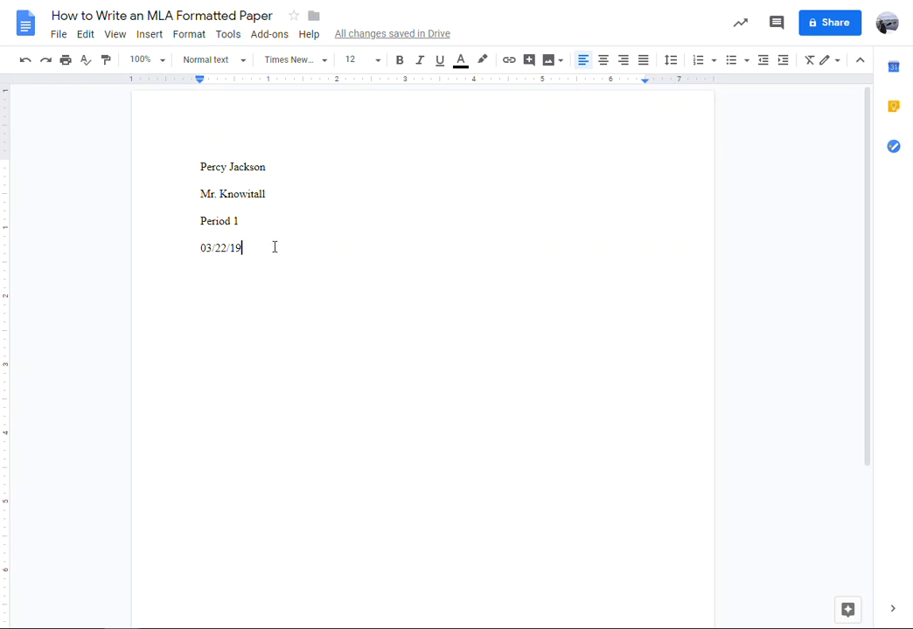
{"action": "key", "text": "Return"}
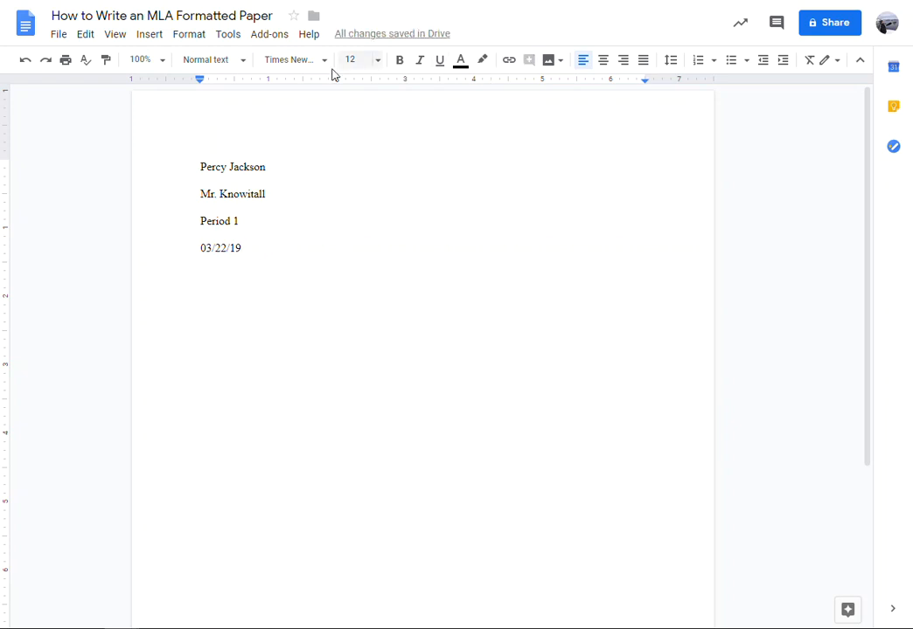
Centre the line below the date and paste the document's name, "How to Write an MLA Formatted Paper", there as the title.
{"action": "left_click", "coordinate": [603, 61]}
{"action": "left_click", "coordinate": [276, 15]}
{"action": "left_click_drag", "start_coordinate": [276, 15], "coordinate": [30, 12]}
{"action": "key", "text": "ctrl+c"}
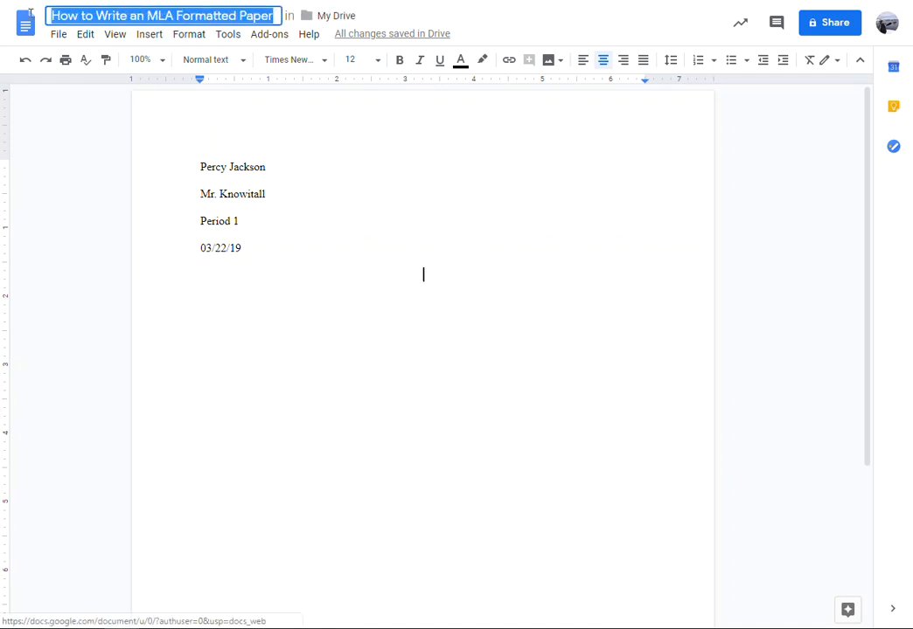
{"action": "left_click", "coordinate": [431, 277]}
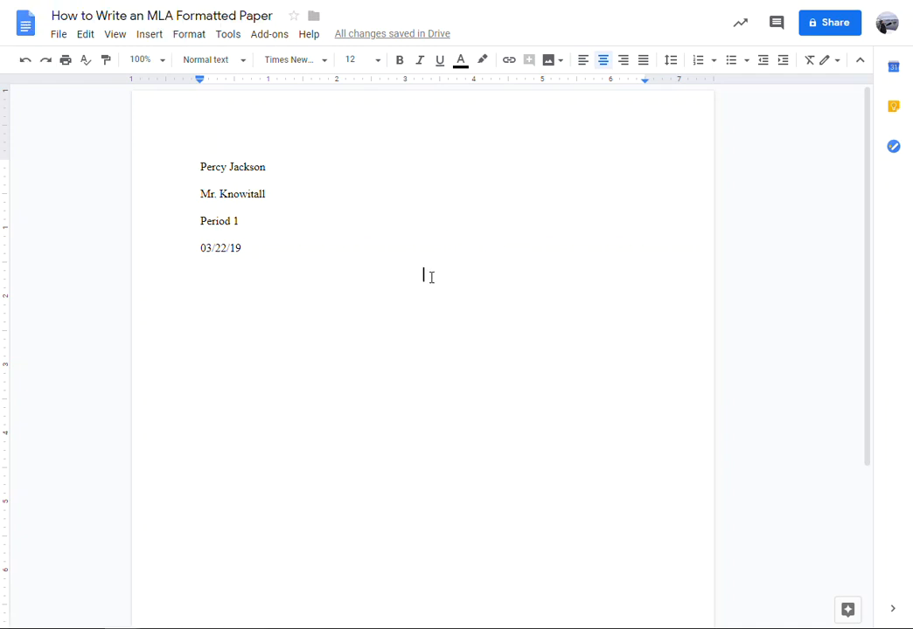
{"action": "key", "text": "ctrl+v"}
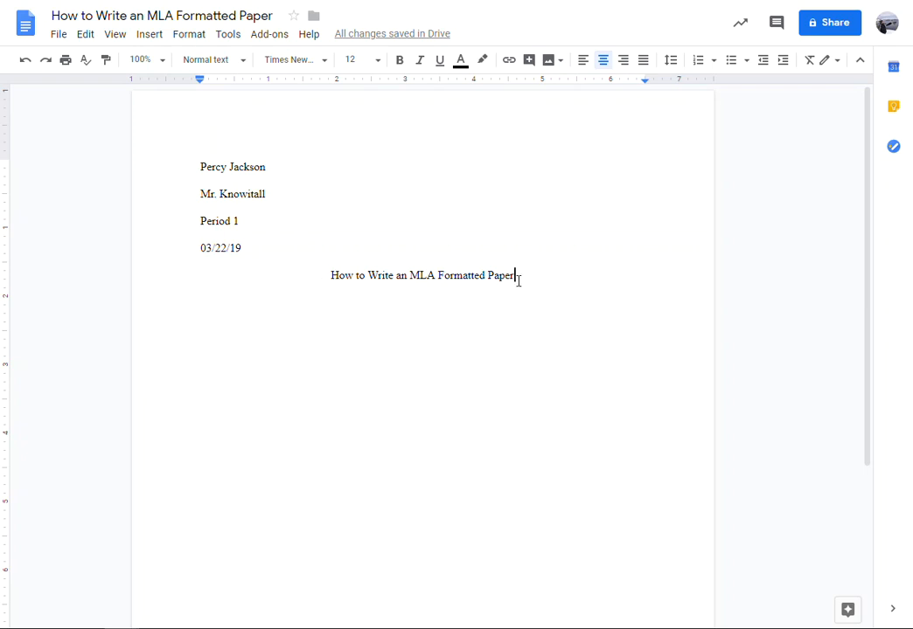
Enter the three body paragraphs beginning "MLA style specifies guidelines" below the title, left-aligned with a 0.5-inch first-line indent.
{"action": "key", "text": "Return"}
{"action": "left_click", "coordinate": [583, 61]}
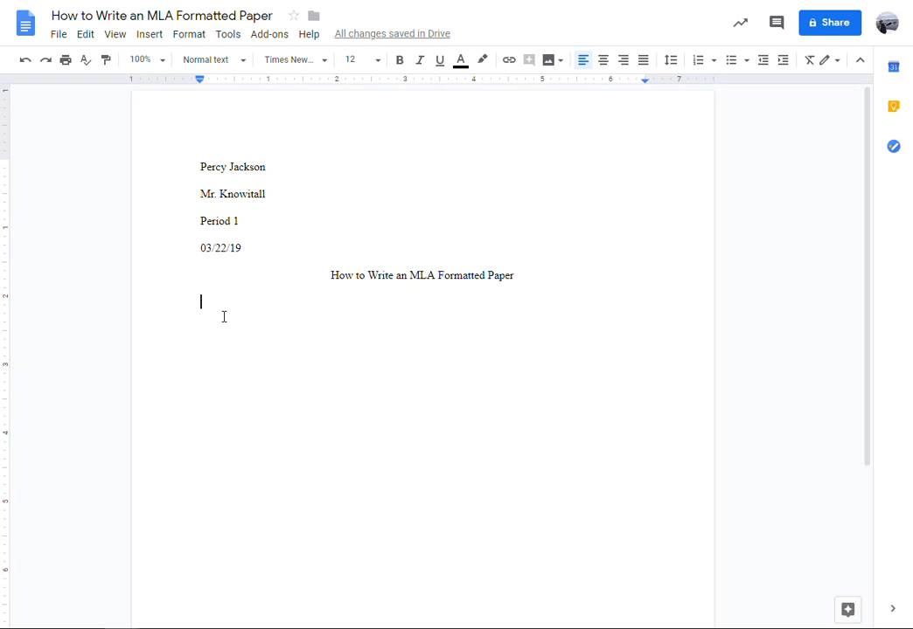
{"action": "key", "text": "Tab"}
{"action": "left_click_drag", "start_coordinate": [200, 82], "coordinate": [233, 81]}
{"action": "double_click", "coordinate": [359, 343]}
{"action": "type", "text": "MLA style specifies guidelines for formatting manuscripts and using the English language in writing. MLA style also provides writers with a system for referencing their sources through parenthetical citation and their essays and works cited pages. Writers who properly use MLA also build the credibility by demonstrating accountability to their Source material. Most importantly the use of MLA style can protect writers from accusations of plagiarism which is the purposeful or accidental uncredited use of source material by other writers. If you are asked to use MLA formatting, be sure to consult the MLA handbook. The MLA handbook is available in most writing centers and reference libraries; it is also widely available in bookstores, libraries, and at the MLA website"}
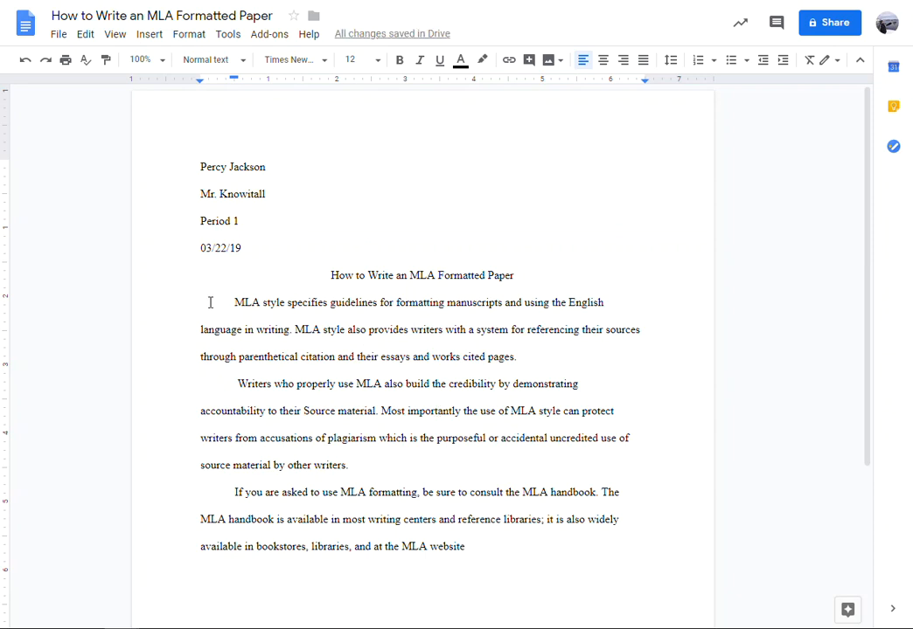
Remove the extra space before "Writers" in the second paragraph and end the third paragraph with the citation "(Purdue).".
{"action": "left_click", "coordinate": [237, 384]}
{"action": "key", "text": "BackSpace"}
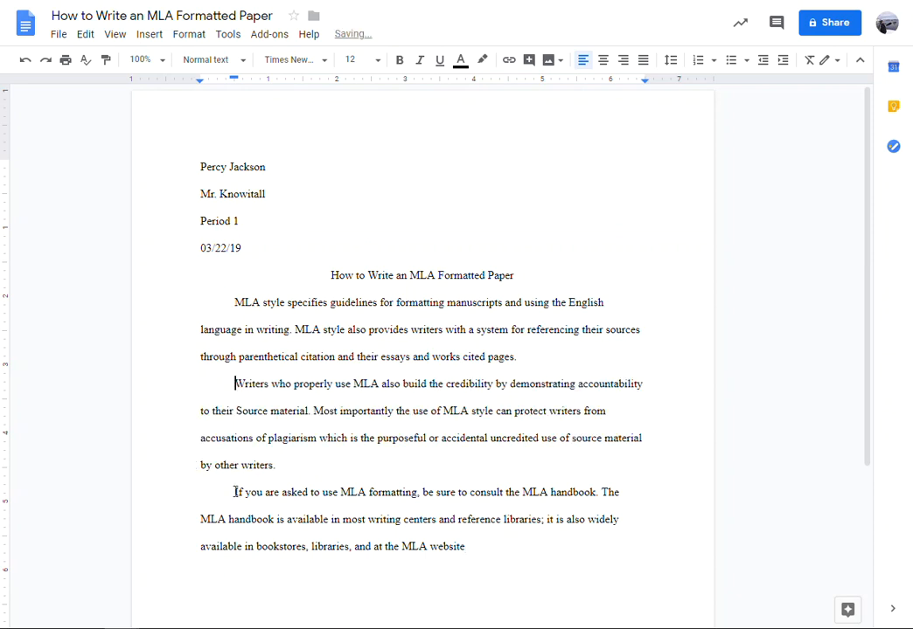
{"action": "left_click", "coordinate": [486, 545]}
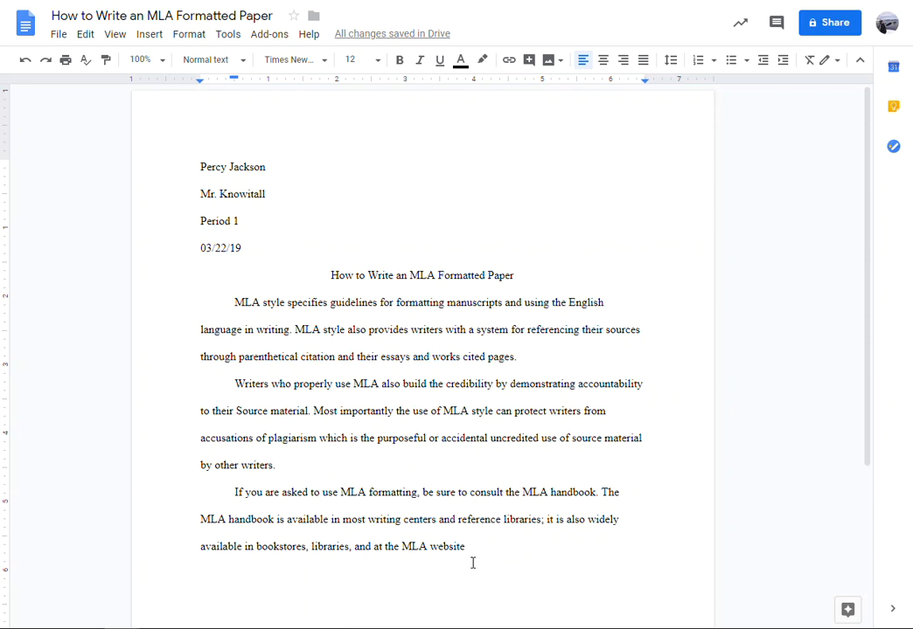
{"action": "type", "text": "("}
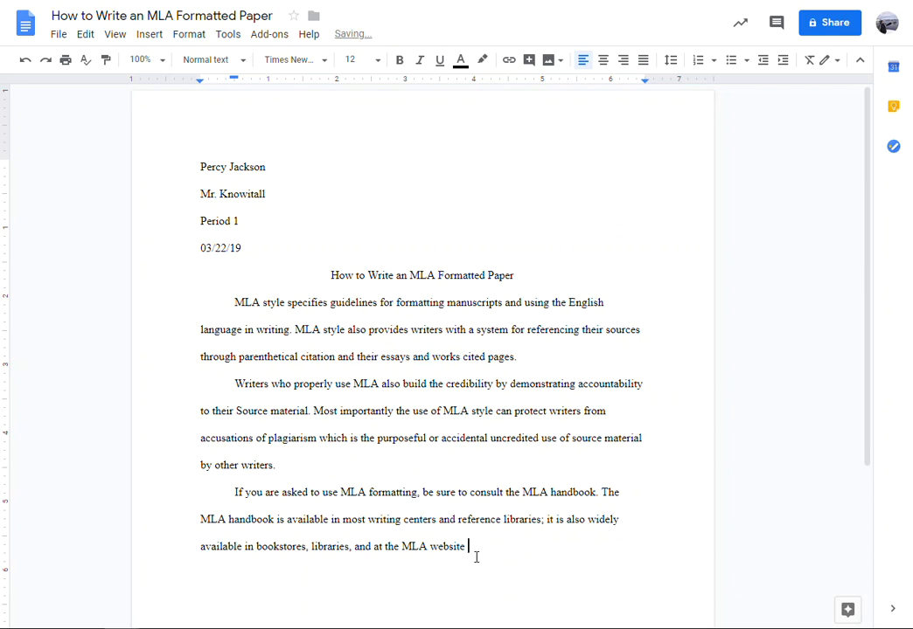
{"action": "type", "text": "Purdue)."}
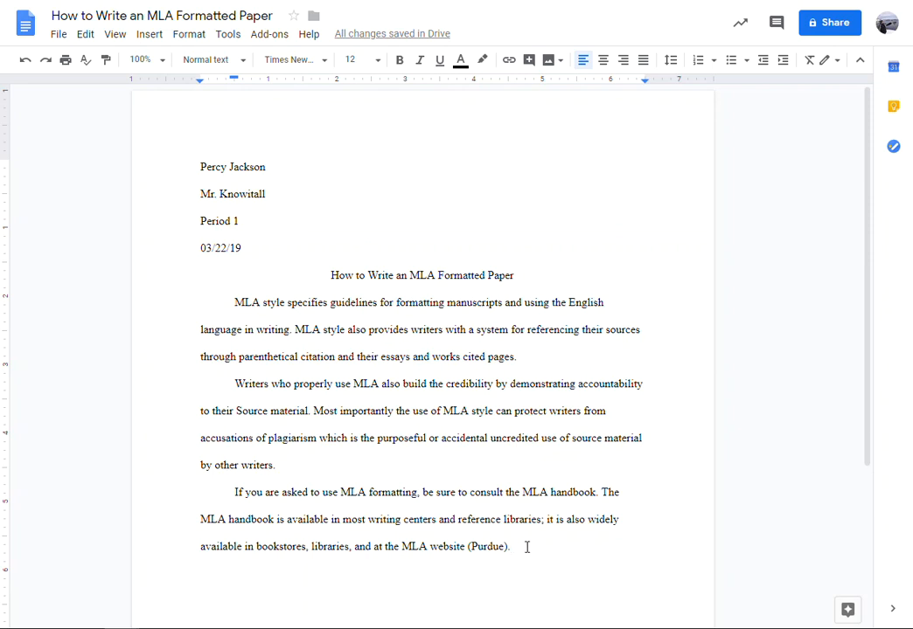
Insert a page break after the last paragraph and add a centred "Works Cited" heading on the new page.
{"action": "left_click", "coordinate": [158, 38]}
{"action": "mouse_move", "coordinate": [203, 295]}
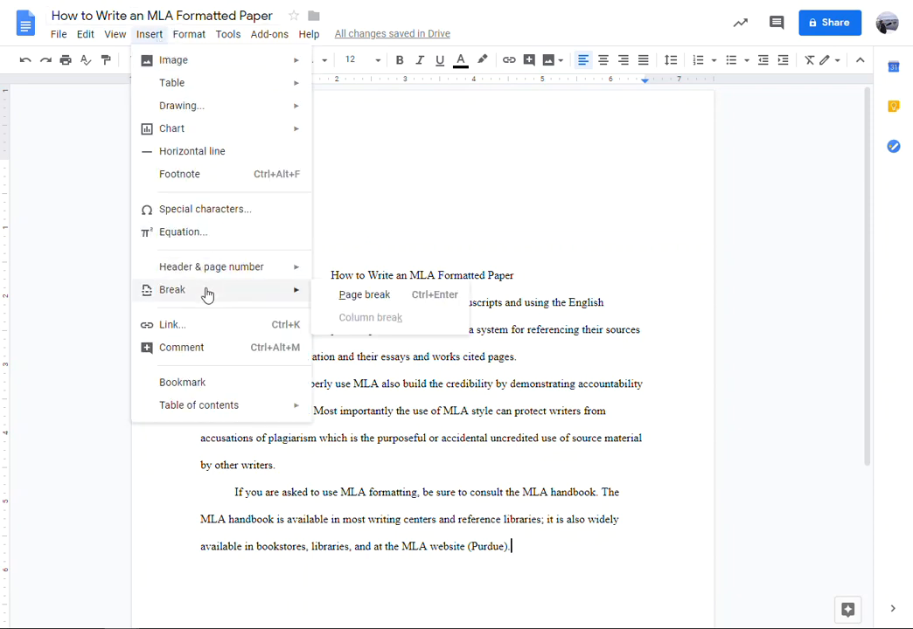
{"action": "left_click", "coordinate": [370, 298]}
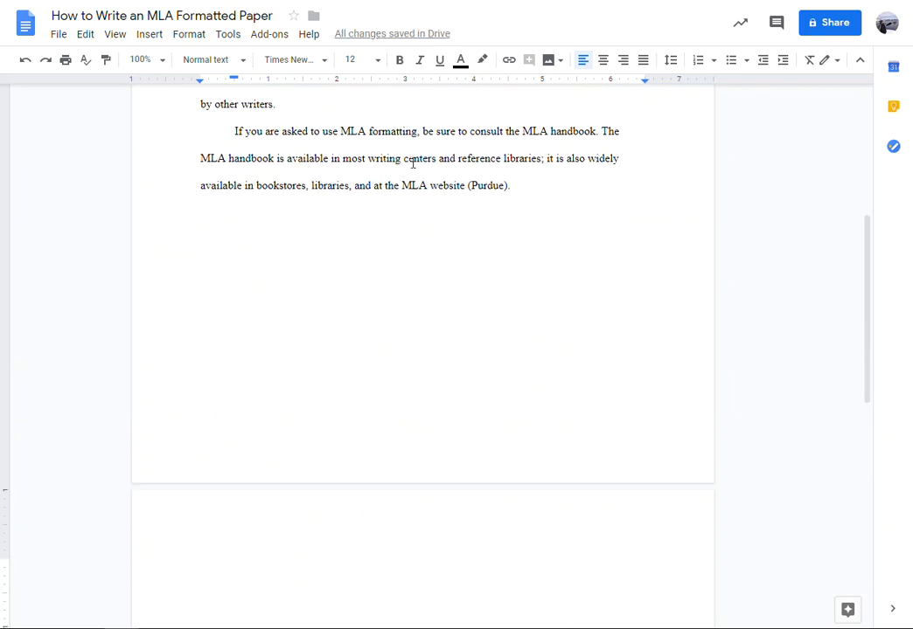
{"action": "left_click", "coordinate": [603, 61]}
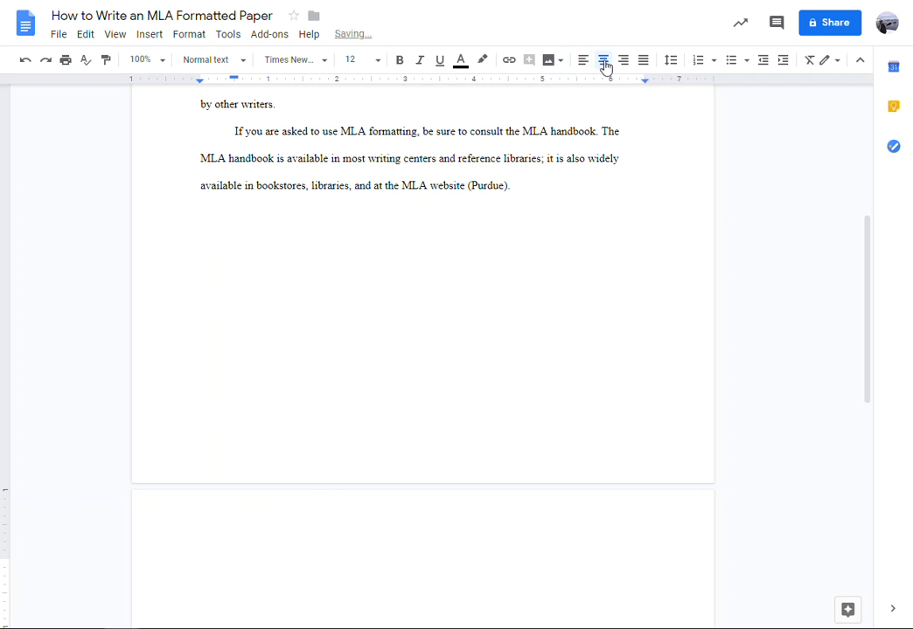
{"action": "type", "text": "Works"}
{"action": "type", "text": "Cited"}
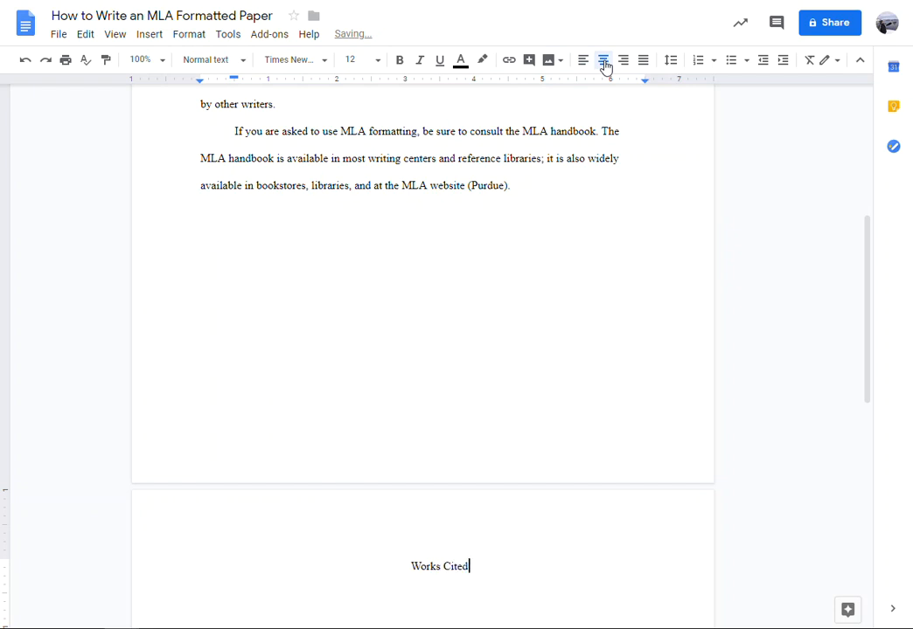
Start a left-aligned line below the Works Cited heading and remove the heading's first-line indent.
{"action": "key", "text": "Return"}
{"action": "left_click", "coordinate": [583, 61]}
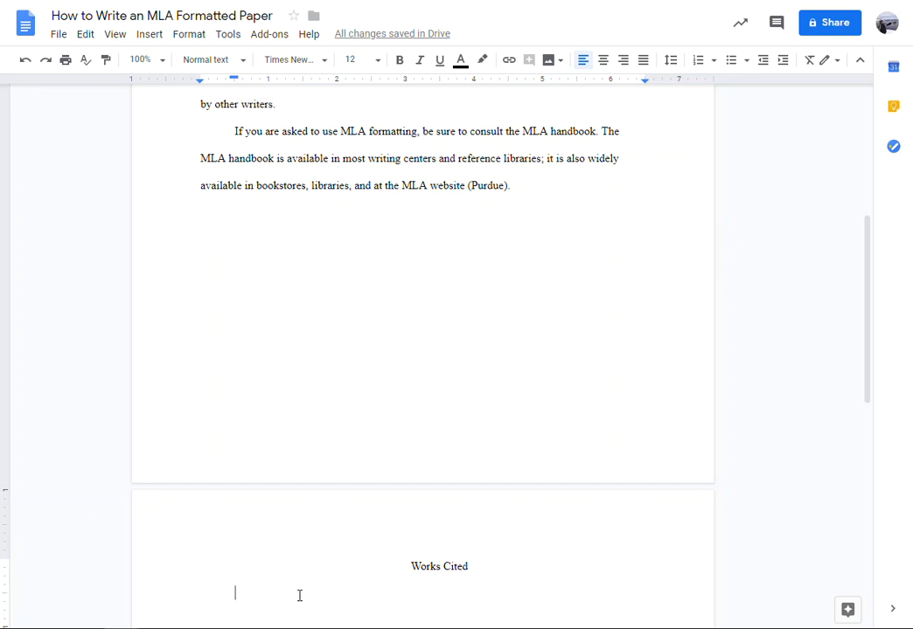
{"action": "left_click", "coordinate": [392, 568]}
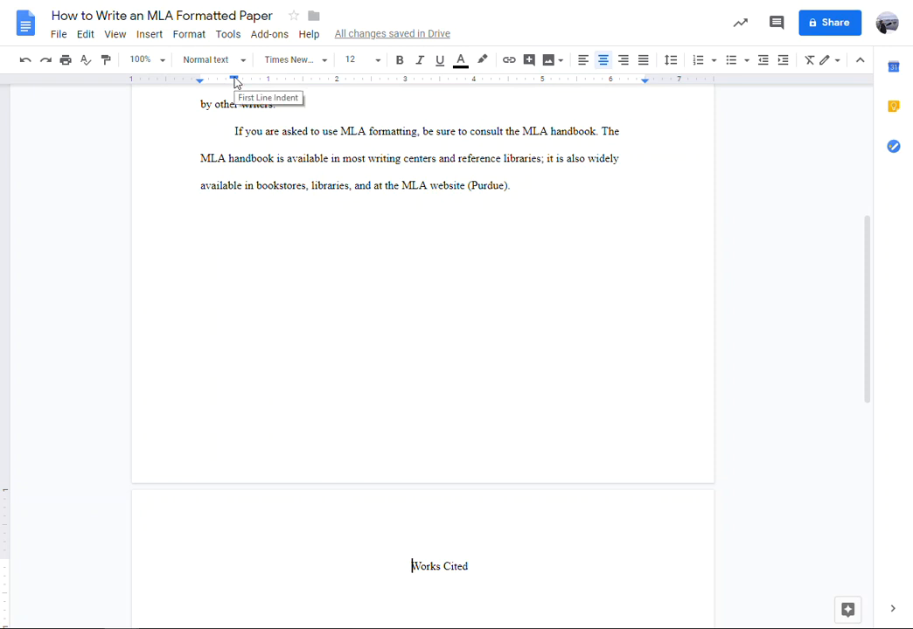
{"action": "left_click_drag", "start_coordinate": [234, 82], "coordinate": [201, 81]}
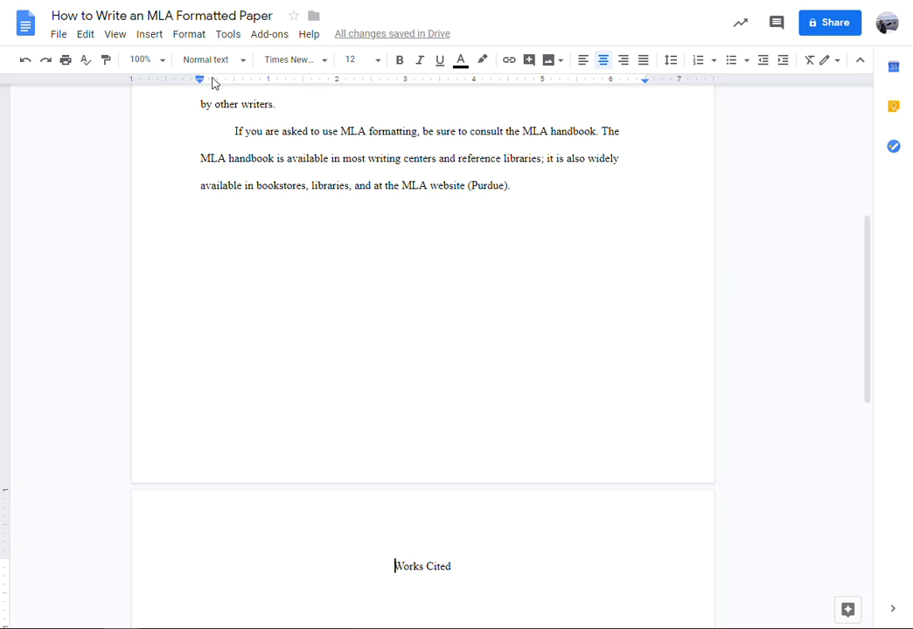
Remove the first-line indent below the Works Cited heading and enter the "General Format // Purdue Writing Lab" source with its owl.purdue.edu mla_general_format.html address.
{"action": "scroll", "coordinate": [269, 402], "scroll_direction": "up", "scroll_amount": 4}
{"action": "scroll", "coordinate": [269, 401], "scroll_direction": "down", "scroll_amount": 5}
{"action": "left_click", "coordinate": [325, 540]}
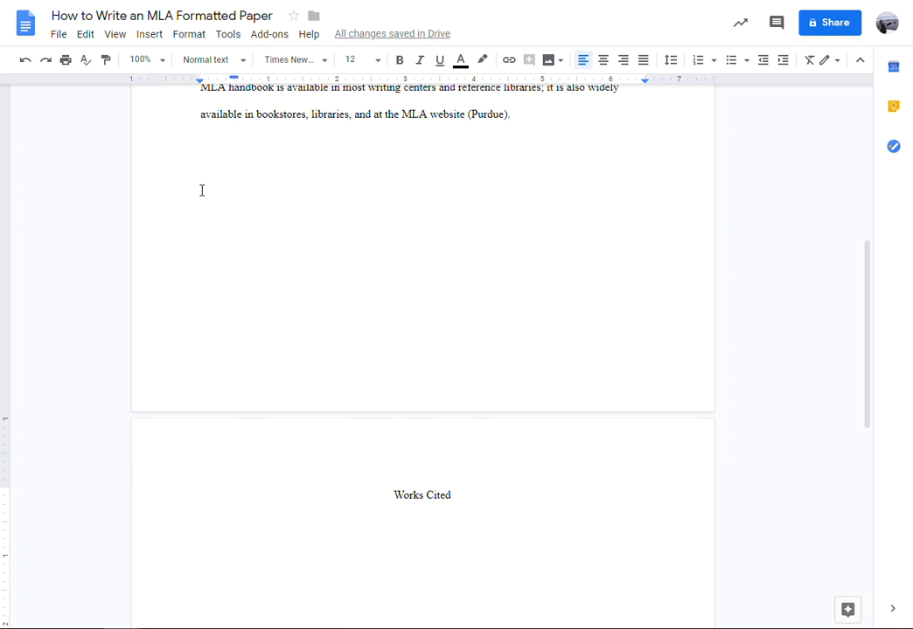
{"action": "left_click_drag", "start_coordinate": [234, 79], "coordinate": [199, 80]}
{"action": "left_click", "coordinate": [340, 525]}
{"action": "type", "text": "General Format // Purdue Writing Lab Purdue Writing Lab - https://owl.purdue.edu/owl/research_and_citation/mla_style/mla_formatting_and_style_guide/mla_general_format.html"}
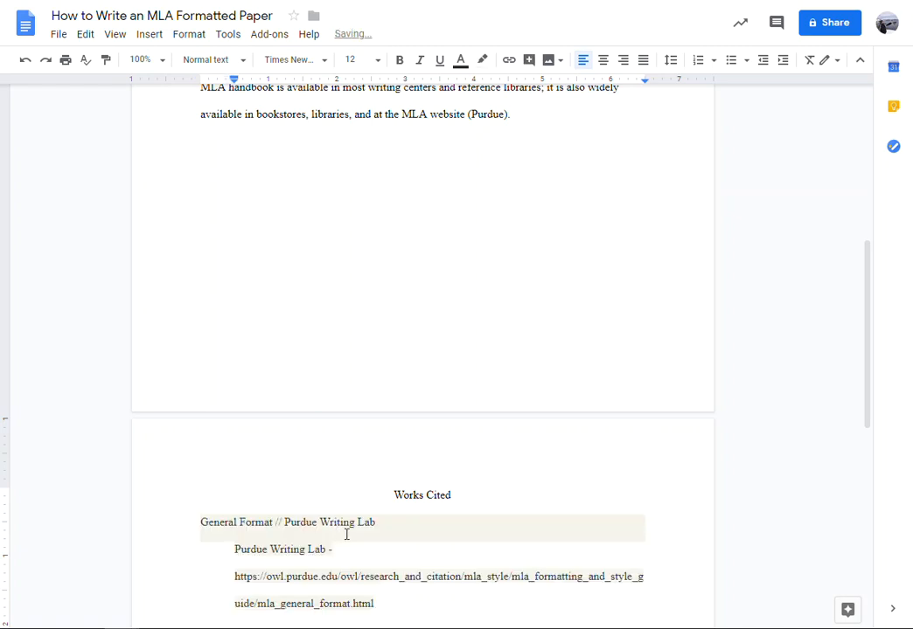
Format the whole Purdue Writing Lab entry under Works Cited as Normal text in Times New Roman, size 12.
{"action": "scroll", "coordinate": [311, 541], "scroll_direction": "down", "scroll_amount": 2}
{"action": "left_click_drag", "start_coordinate": [401, 462], "coordinate": [200, 379]}
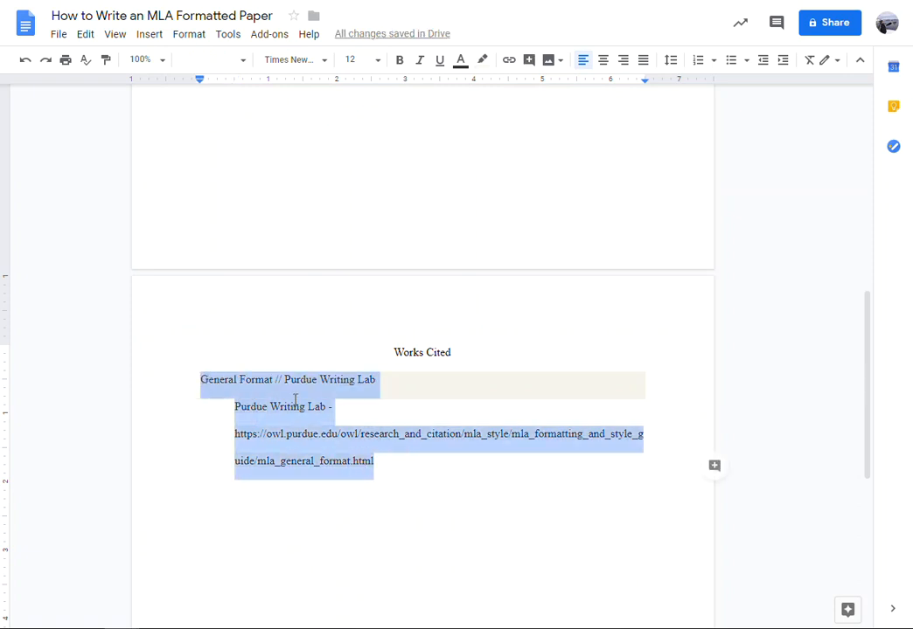
{"action": "left_click", "coordinate": [244, 61]}
{"action": "left_click", "coordinate": [231, 91]}
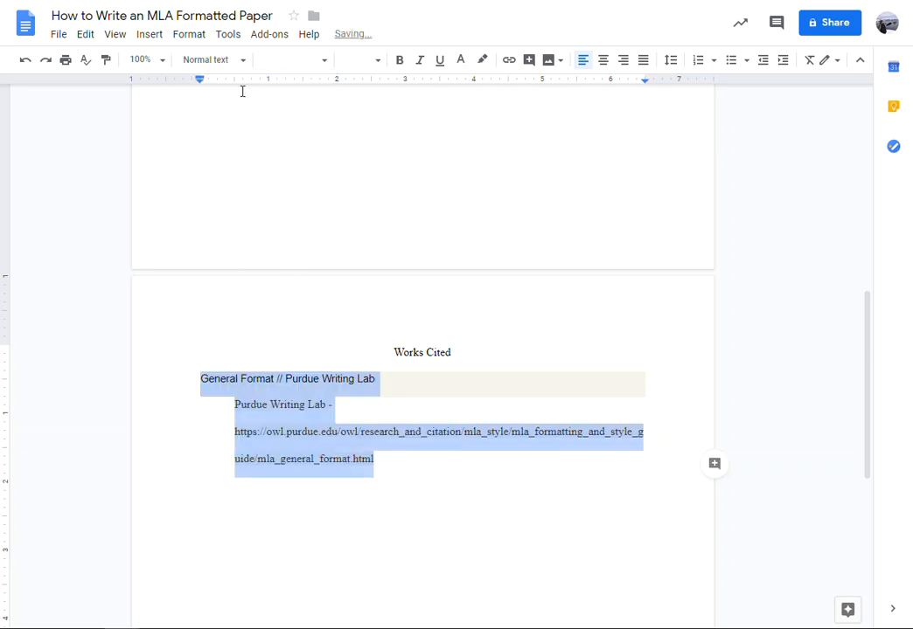
{"action": "left_click", "coordinate": [321, 62]}
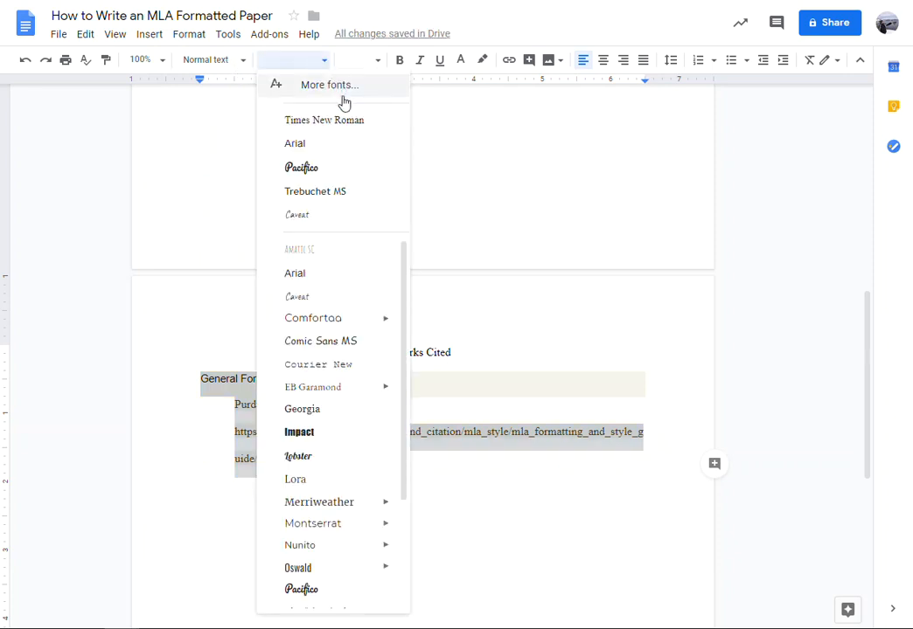
{"action": "left_click", "coordinate": [339, 130]}
{"action": "left_click", "coordinate": [378, 60]}
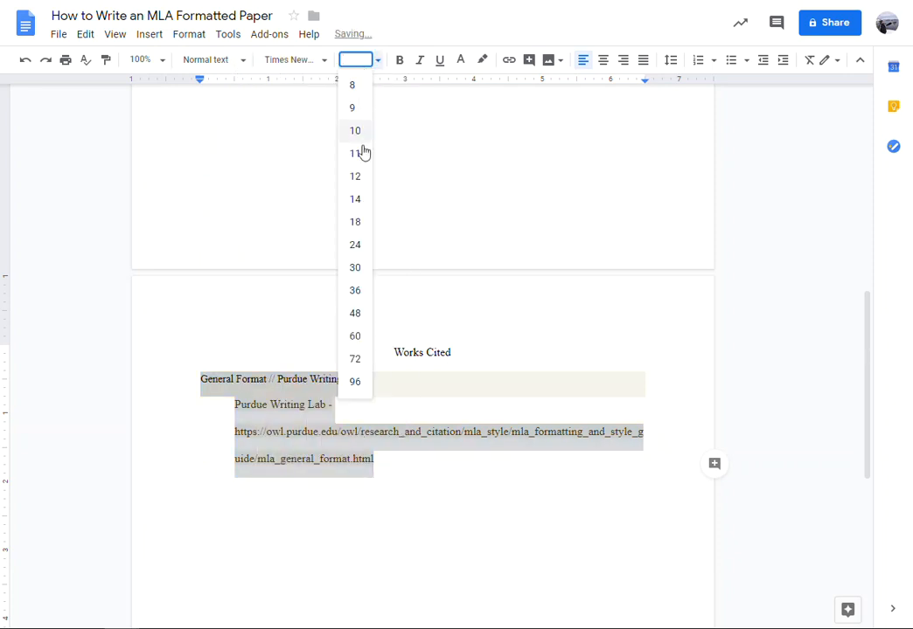
{"action": "left_click", "coordinate": [355, 176]}
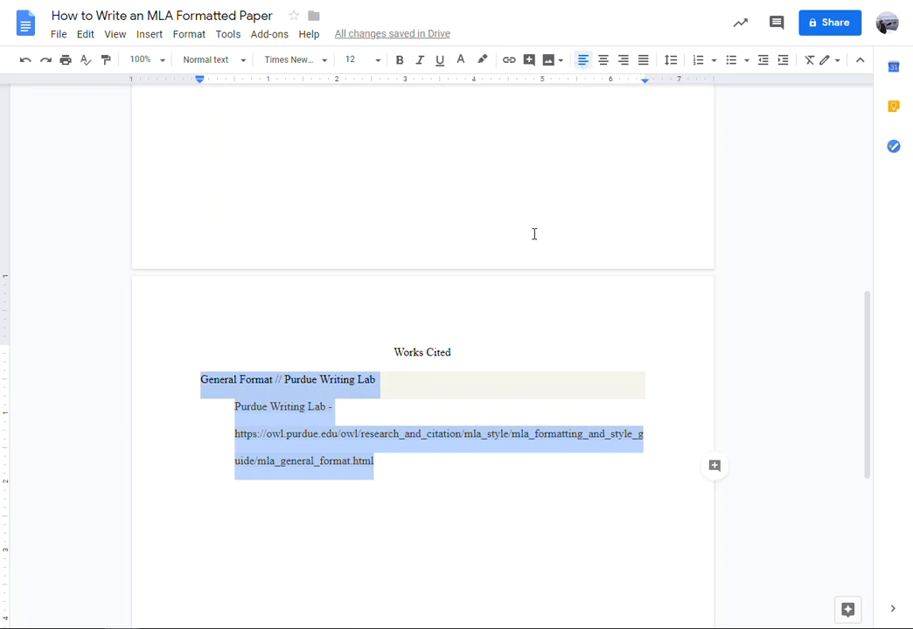
{"action": "left_click", "coordinate": [519, 491]}
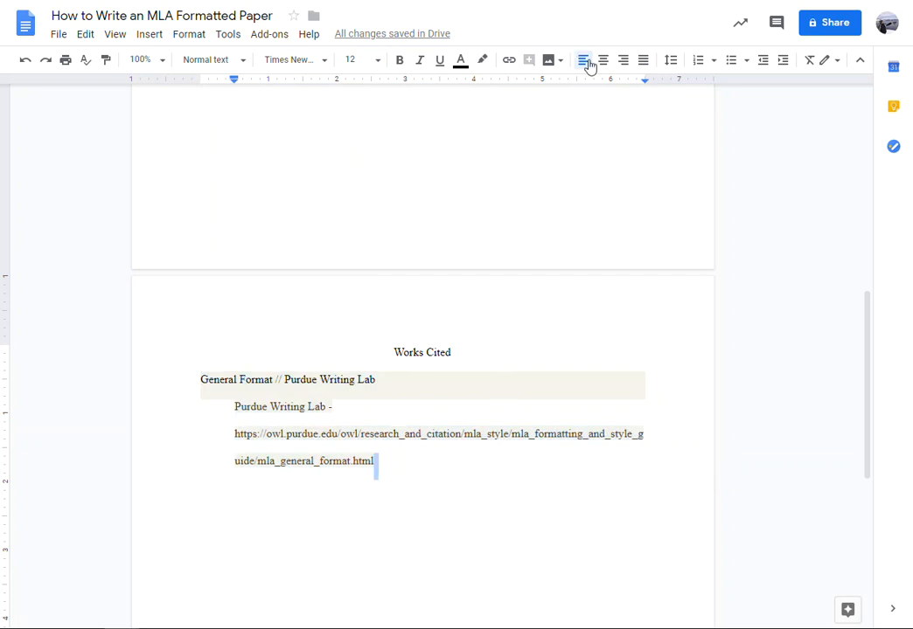
{"action": "left_click", "coordinate": [671, 62]}
{"action": "left_click", "coordinate": [552, 291]}
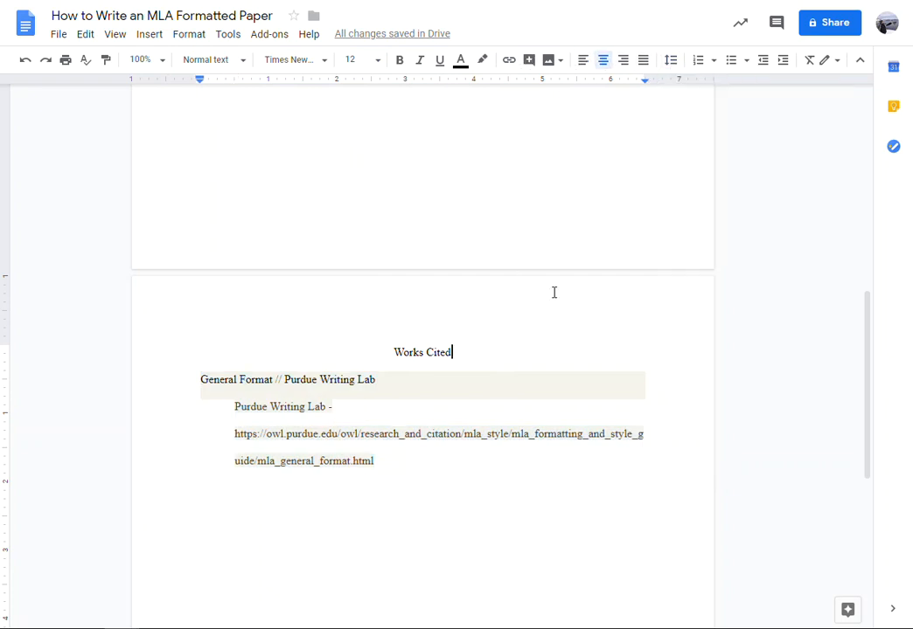
Open the first page's header, align it right and enter the student's last name followed by a space.
{"action": "scroll", "coordinate": [563, 289], "scroll_direction": "up", "scroll_amount": 5}
{"action": "scroll", "coordinate": [560, 285], "scroll_direction": "up", "scroll_amount": 2}
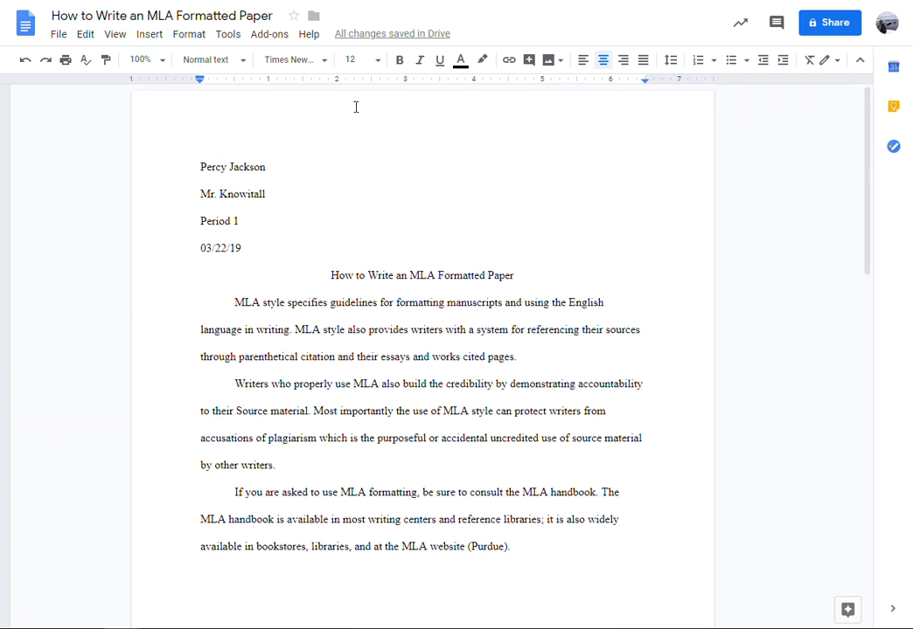
{"action": "double_click", "coordinate": [424, 108]}
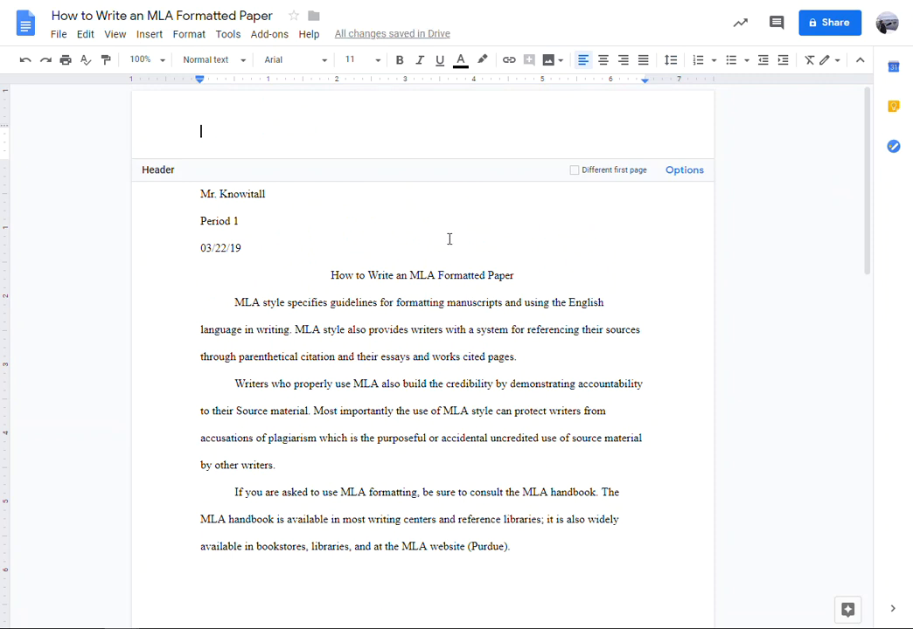
{"action": "left_click", "coordinate": [392, 211]}
{"action": "double_click", "coordinate": [291, 116]}
{"action": "left_click", "coordinate": [624, 63]}
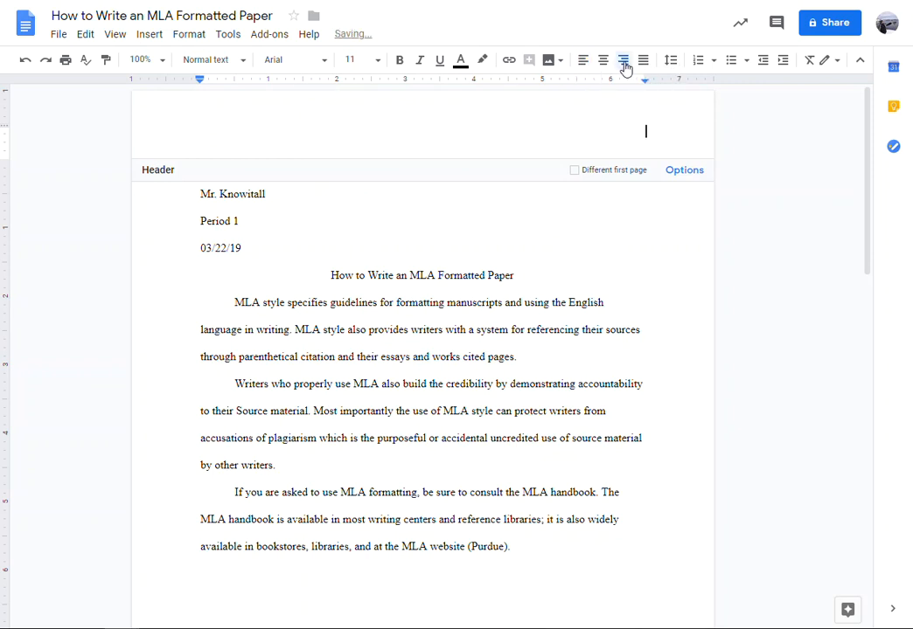
{"action": "type", "text": "Jackson"}
Add automatic page numbering to the header after the last name, starting on the first page, and return to the body text.
{"action": "left_click", "coordinate": [150, 34]}
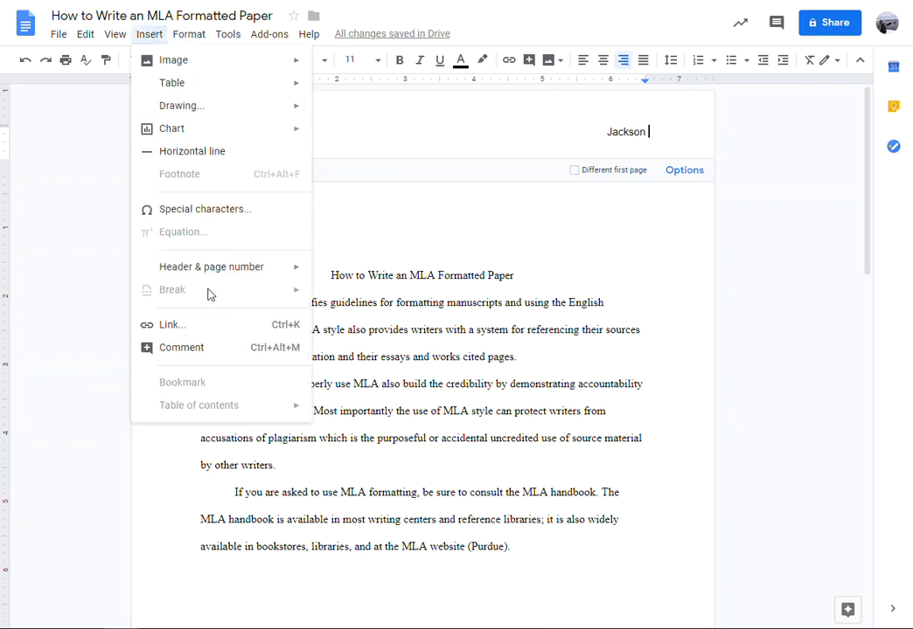
{"action": "mouse_move", "coordinate": [209, 277]}
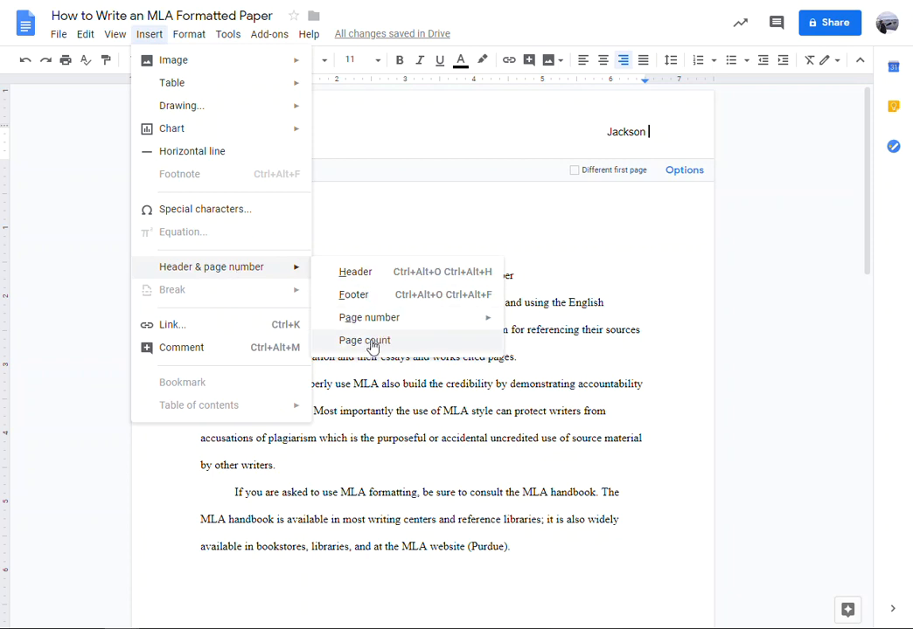
{"action": "mouse_move", "coordinate": [375, 328]}
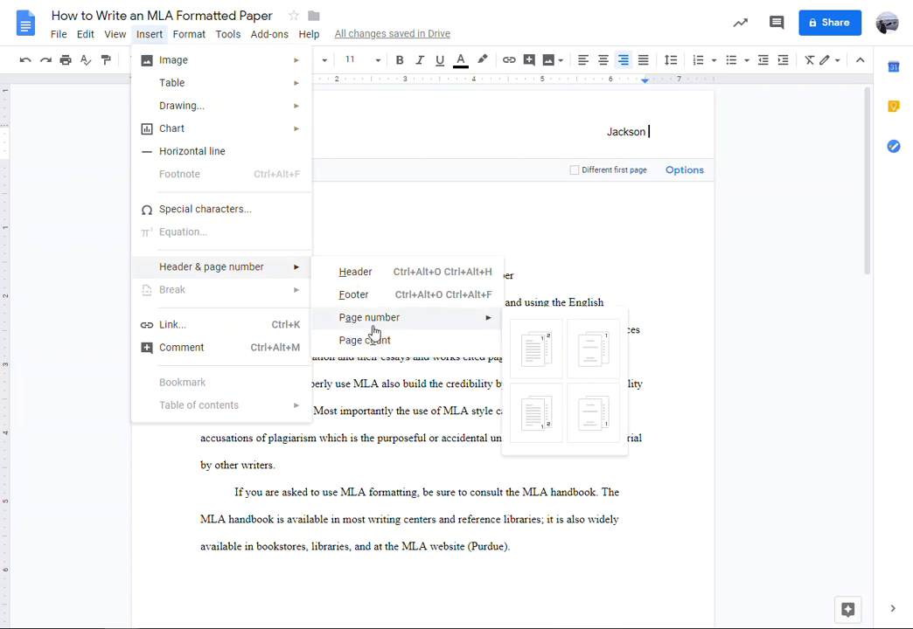
{"action": "left_click", "coordinate": [536, 349]}
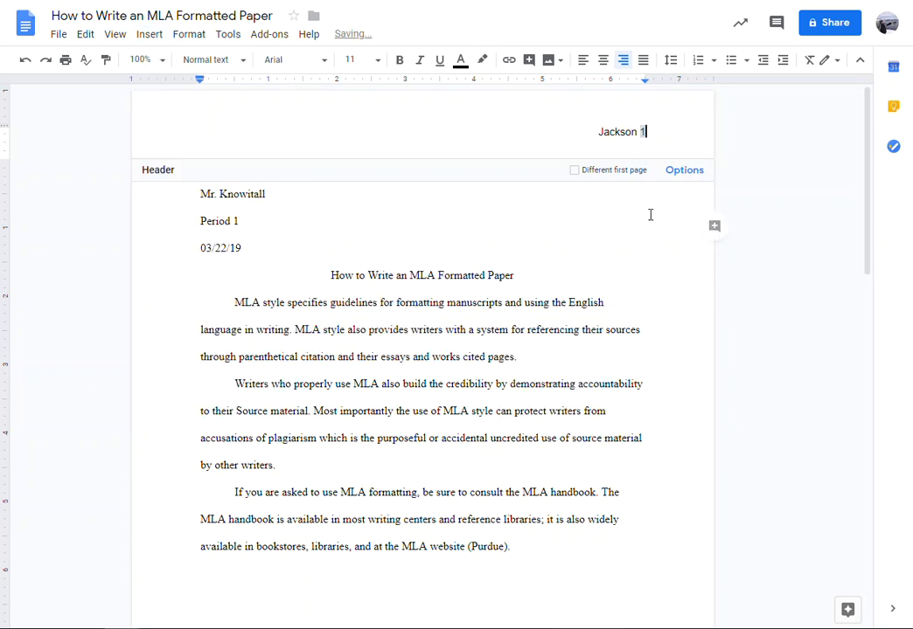
{"action": "left_click", "coordinate": [495, 225]}
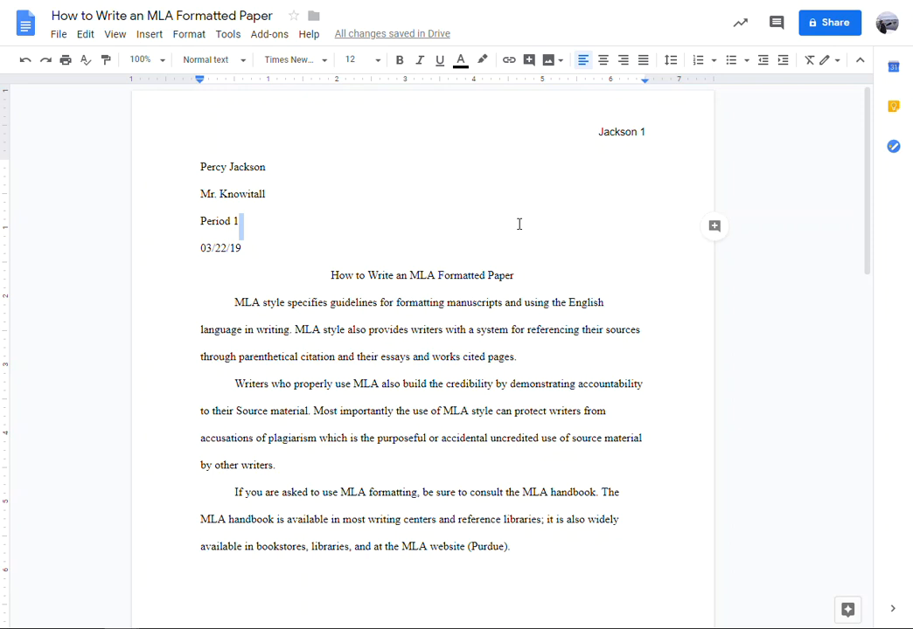
Check the header numbering across pages by adding a trial page break after the Works Cited entry, and remove the break.
{"action": "scroll", "coordinate": [518, 223], "scroll_direction": "down", "scroll_amount": 6}
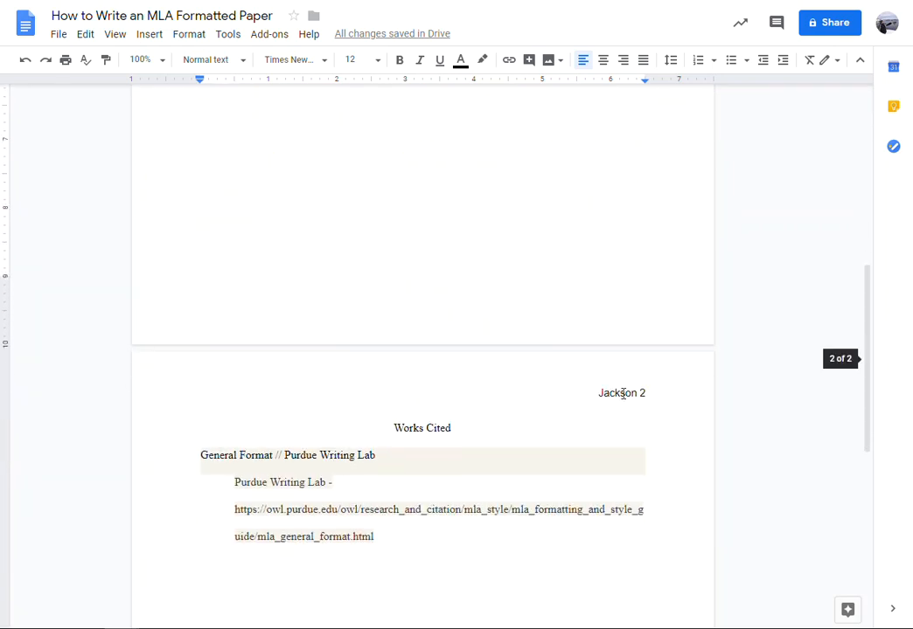
{"action": "scroll", "coordinate": [544, 513], "scroll_direction": "down", "scroll_amount": 4}
{"action": "left_click", "coordinate": [445, 381]}
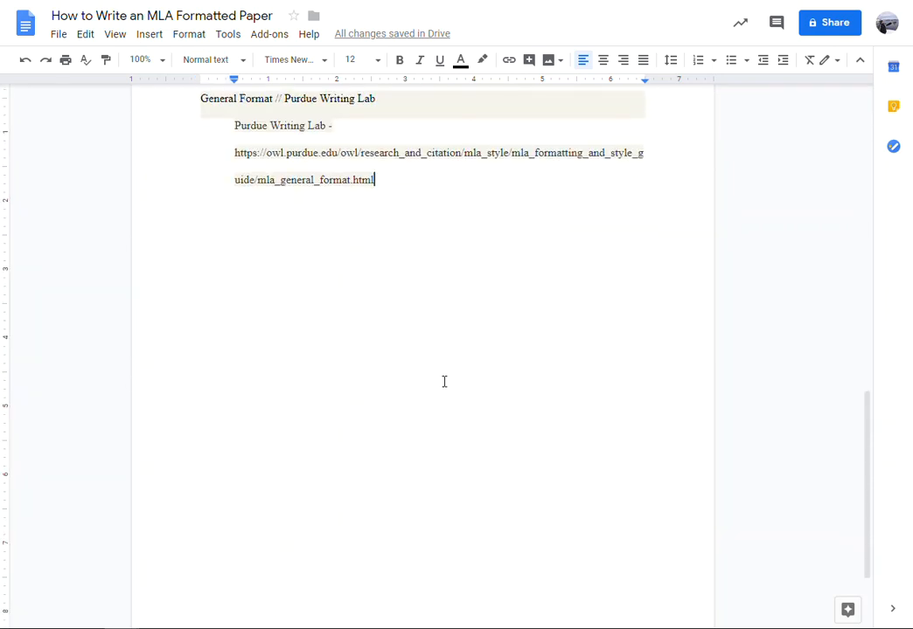
{"action": "left_click", "coordinate": [444, 360]}
{"action": "key", "text": "ctrl+Return"}
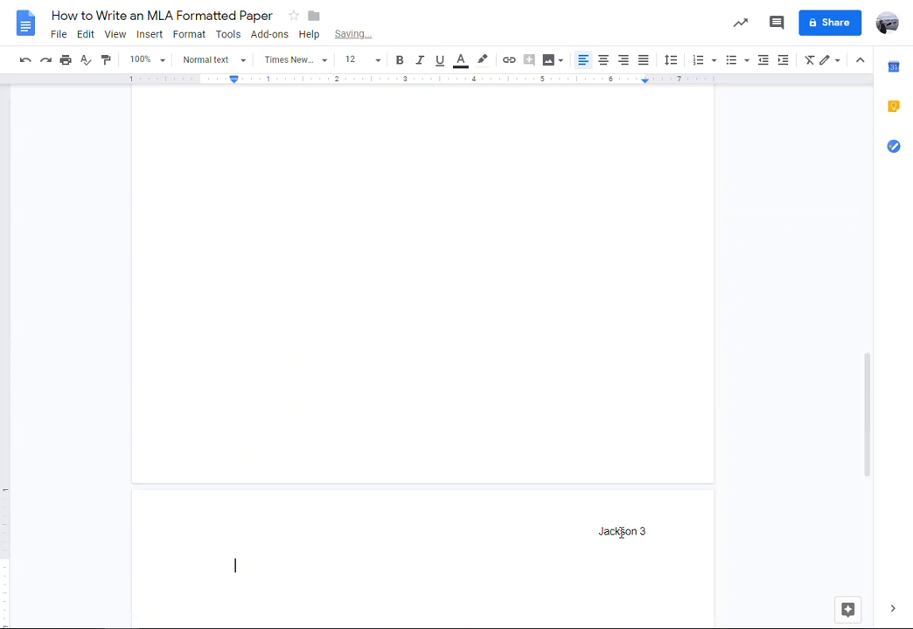
{"action": "key", "text": "BackSpace"}
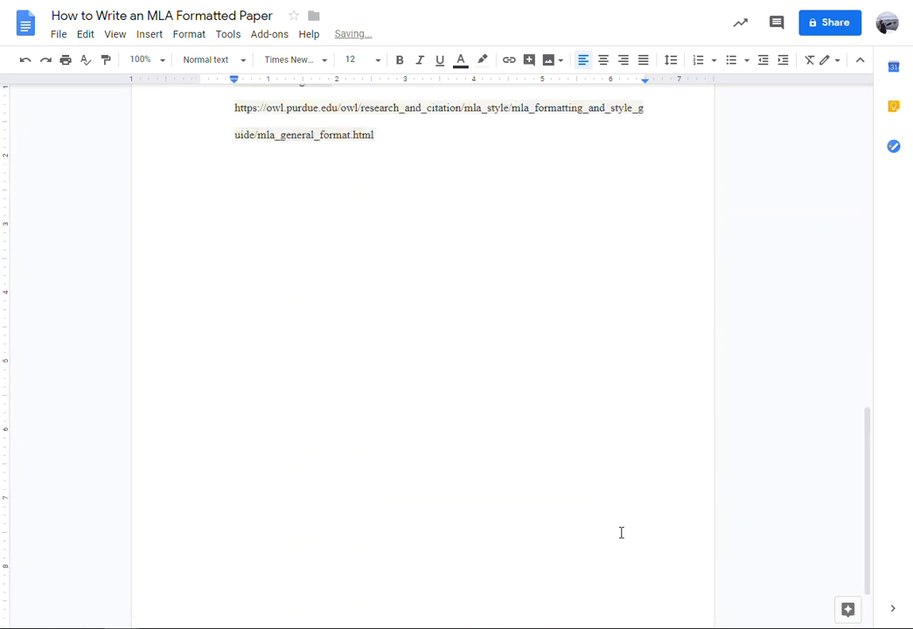
{"action": "scroll", "coordinate": [436, 173], "scroll_direction": "up", "scroll_amount": 3}
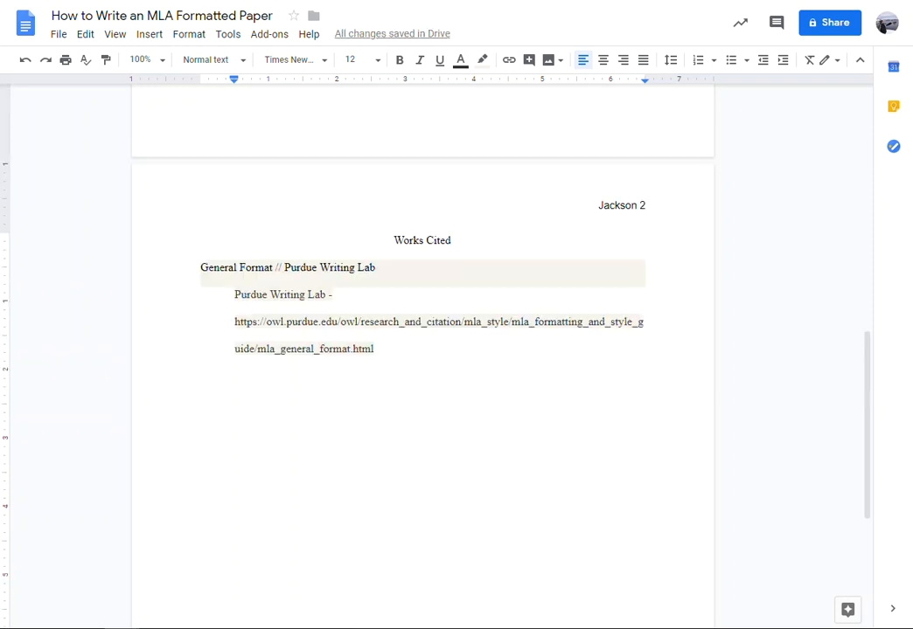
{"action": "scroll", "coordinate": [360, 242], "scroll_direction": "up", "scroll_amount": 10}
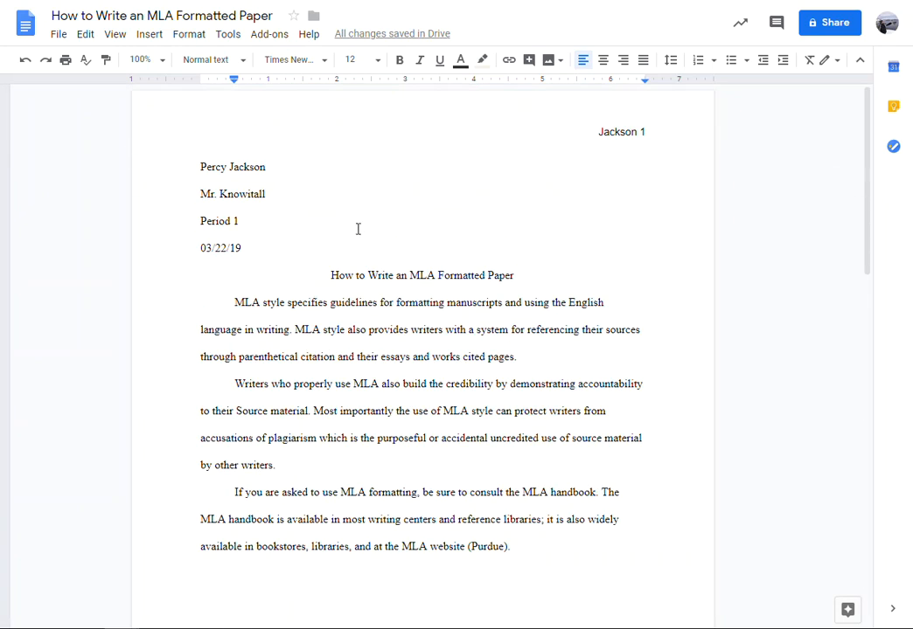